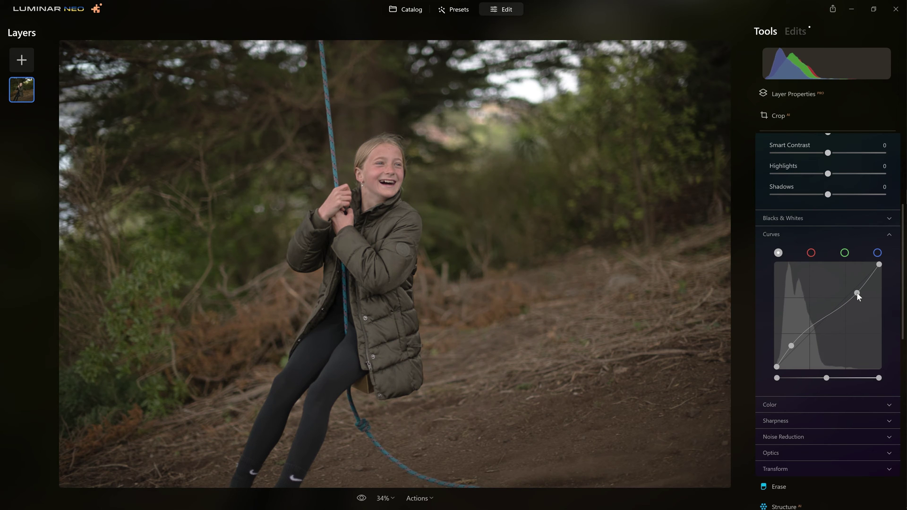
Step: Nudge the shadow point of the master curve slightly upward, and try a darker midtone point before removing it
drag(792, 348, 794, 348)
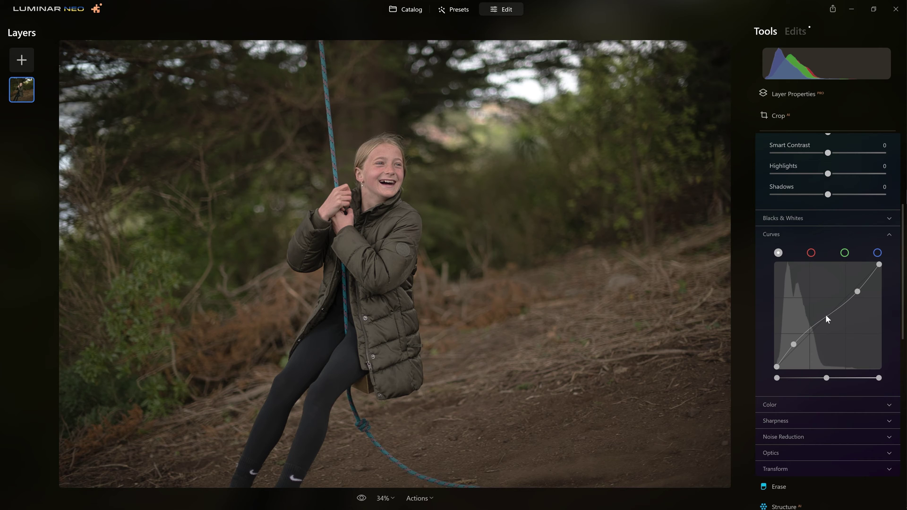
click(827, 314)
mouse_move(828, 314)
mouse_down()
mouse_move(827, 282)
mouse_move(840, 338)
mouse_move(832, 331)
mouse_up()
double_click(832, 331)
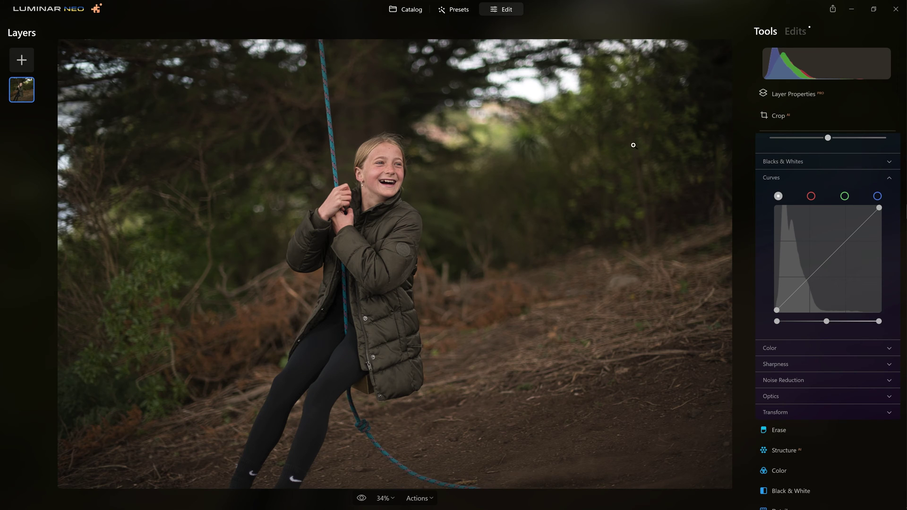
Step: Remove the trial highlight point, move the master curve's white point slightly inward, and compare with the original photo
drag(858, 224, 856, 219)
double_click(855, 218)
drag(880, 209, 872, 209)
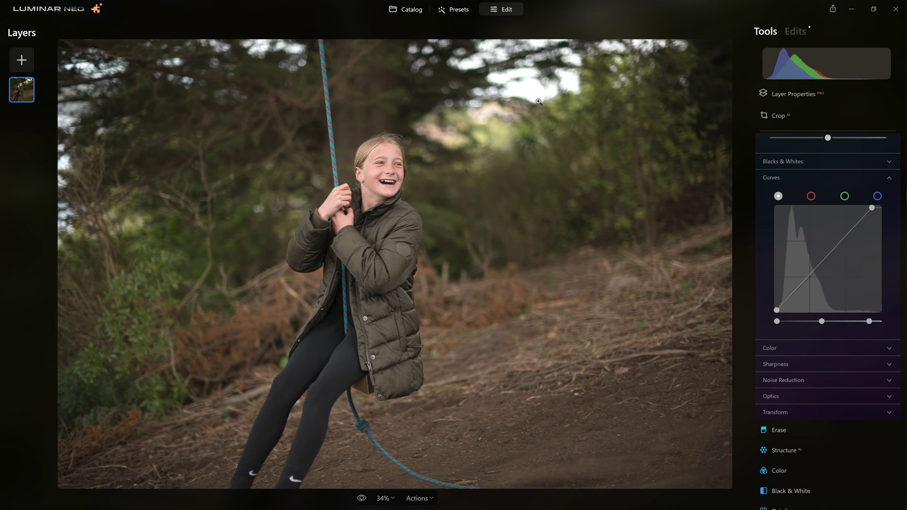
click(359, 503)
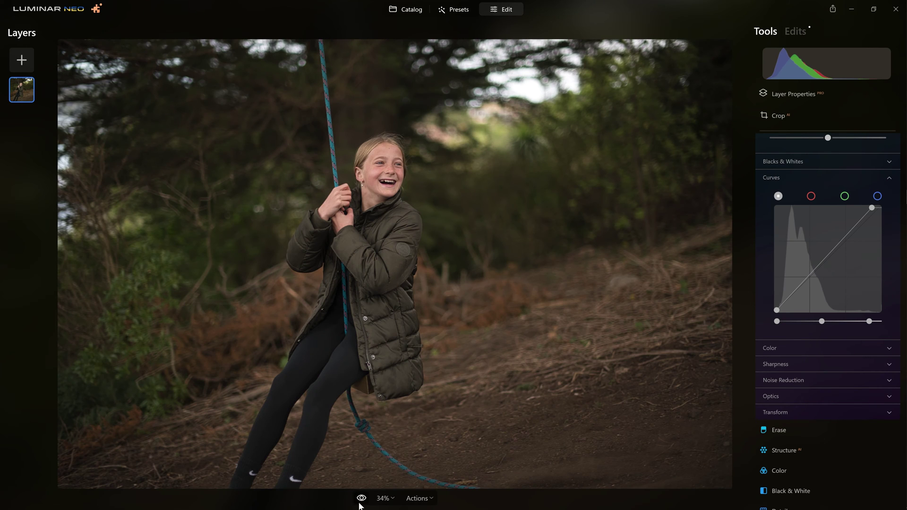
click(360, 500)
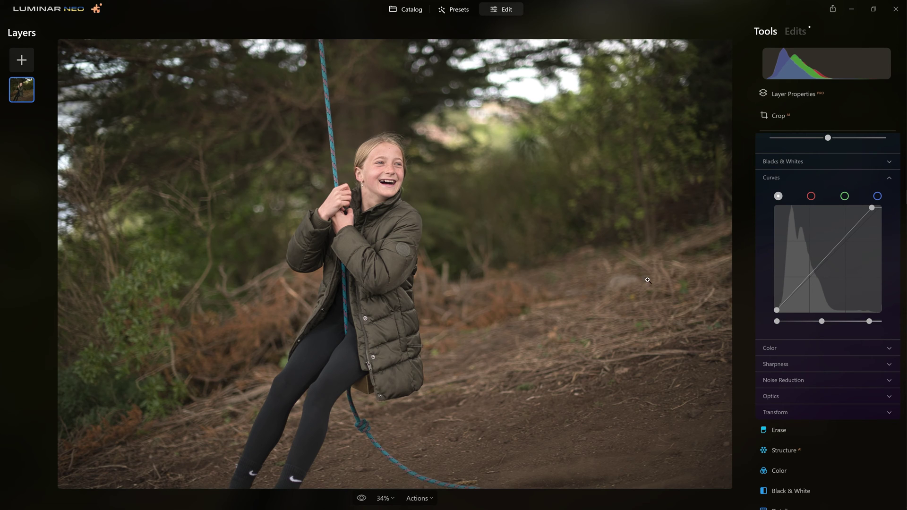
Step: Move the master curve's black point slightly inward, using the clipping overlay to judge the loss of shadow detail
drag(778, 311, 780, 319)
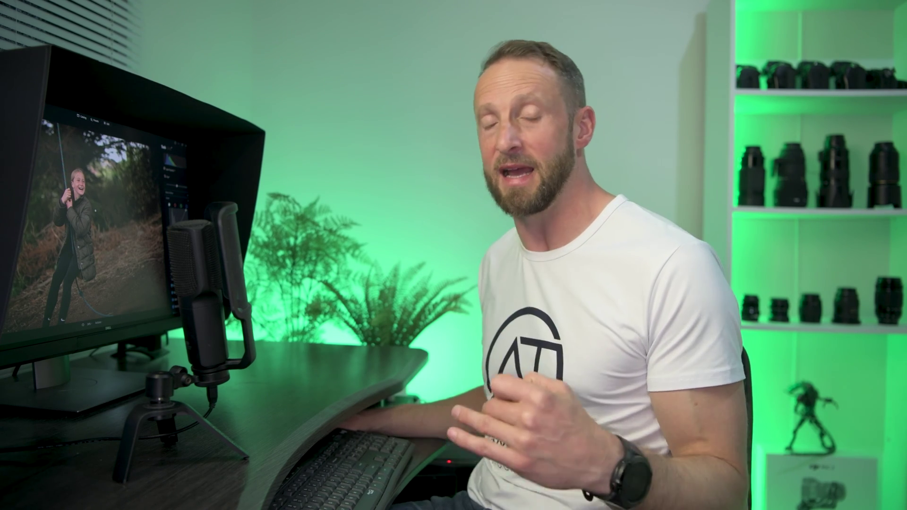
key(j)
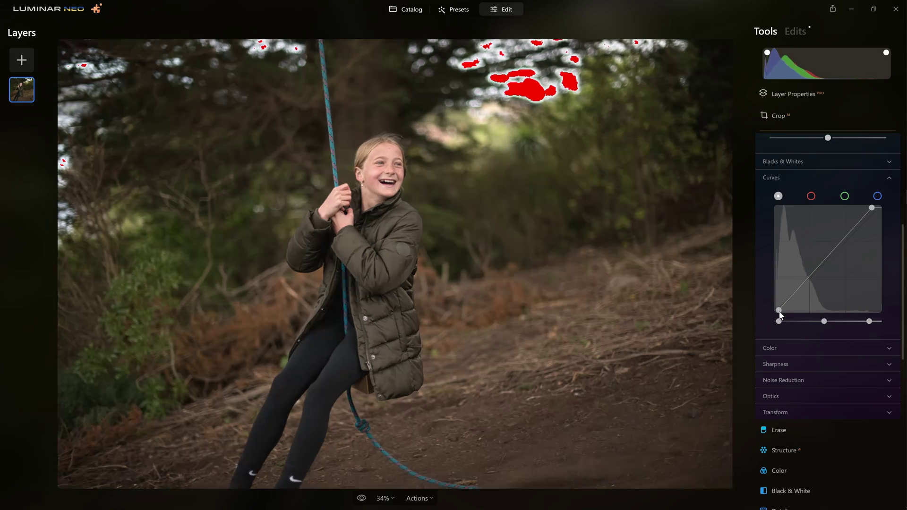
drag(777, 316, 794, 317)
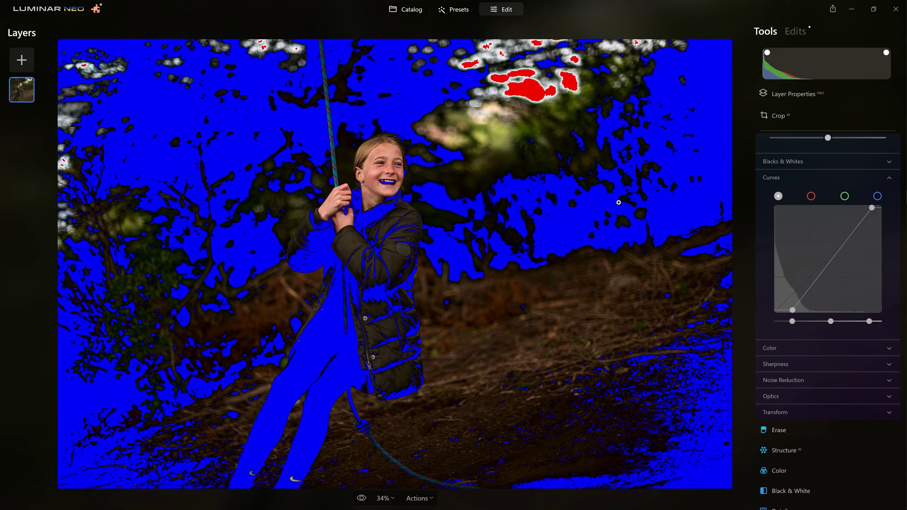
drag(792, 321, 778, 316)
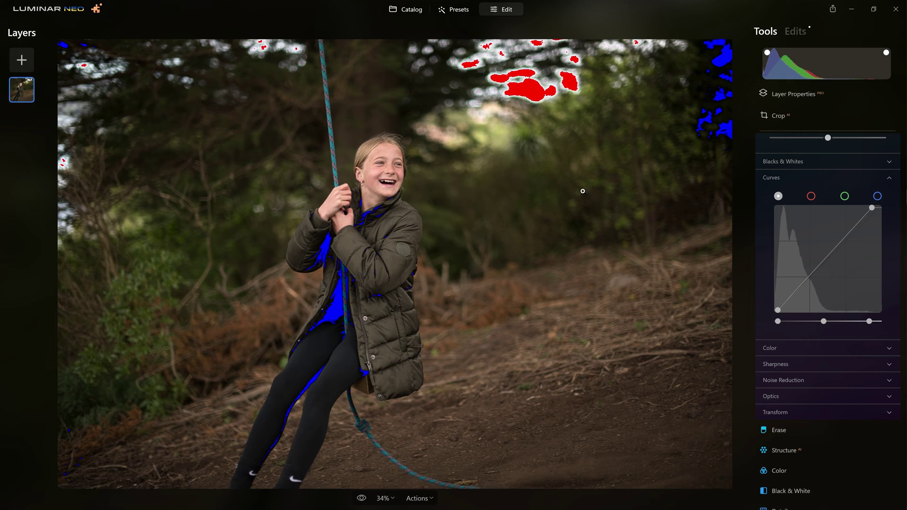
key(j)
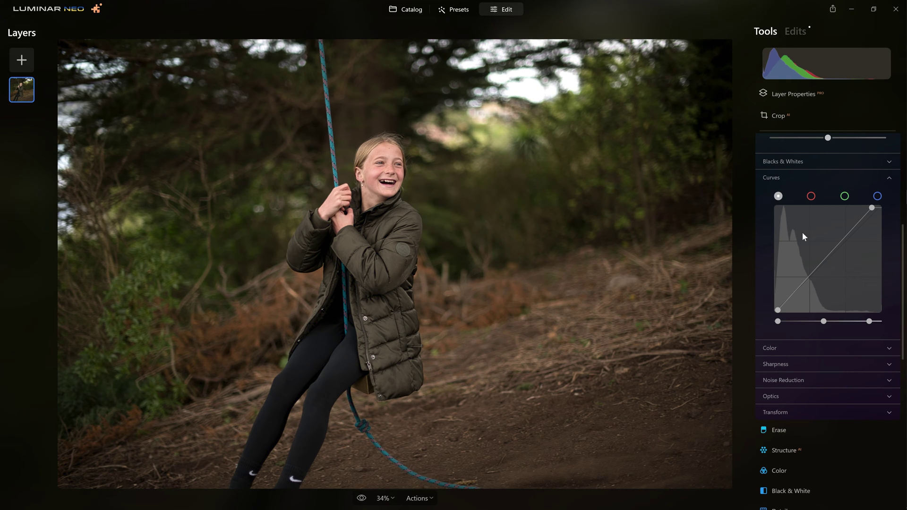
Step: Raise the midtones and highlights on the master curve, and add a shadow point just above the original diagonal
drag(811, 274, 819, 261)
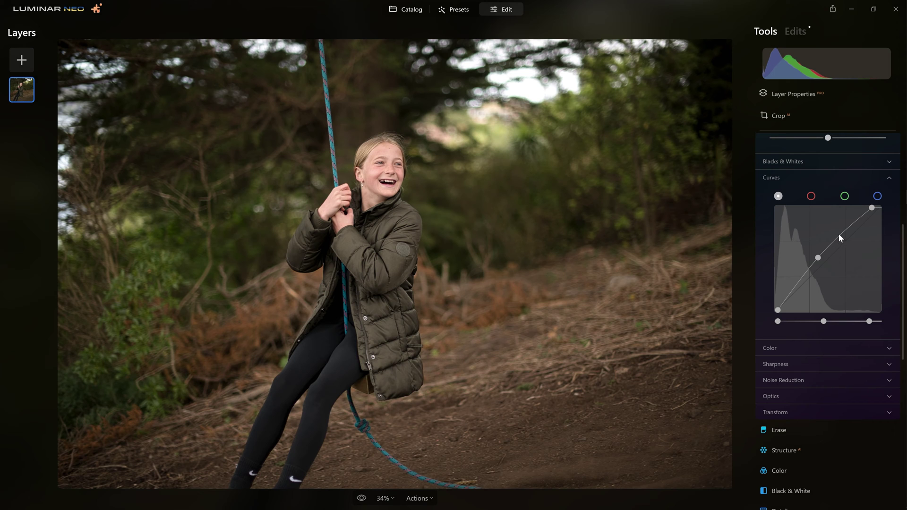
drag(838, 234, 841, 231)
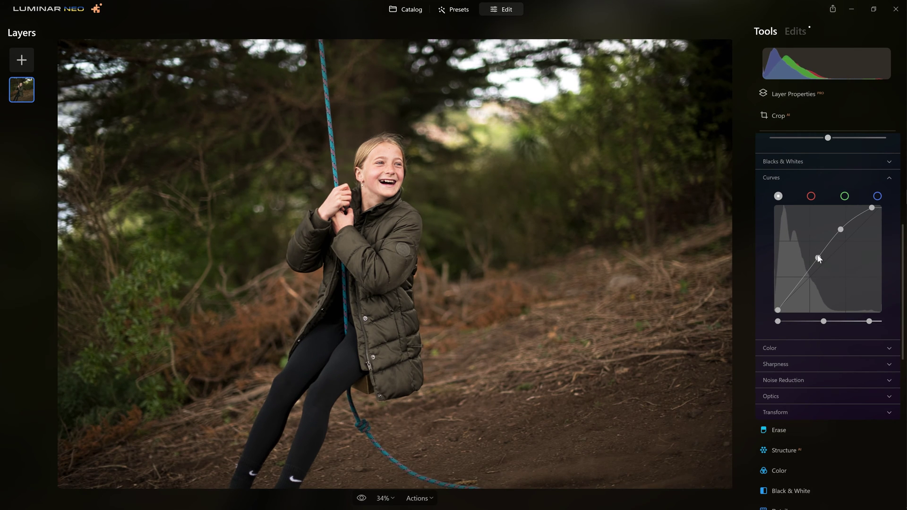
drag(797, 285, 806, 292)
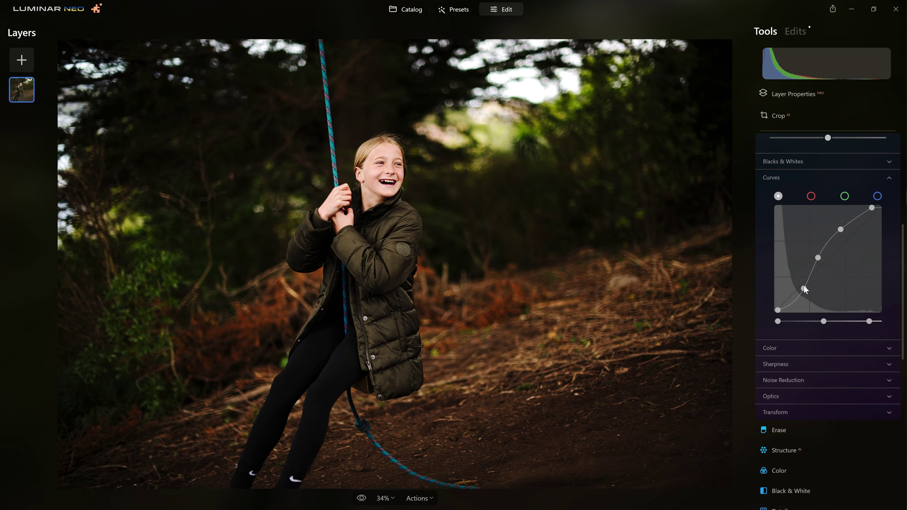
drag(804, 289, 797, 280)
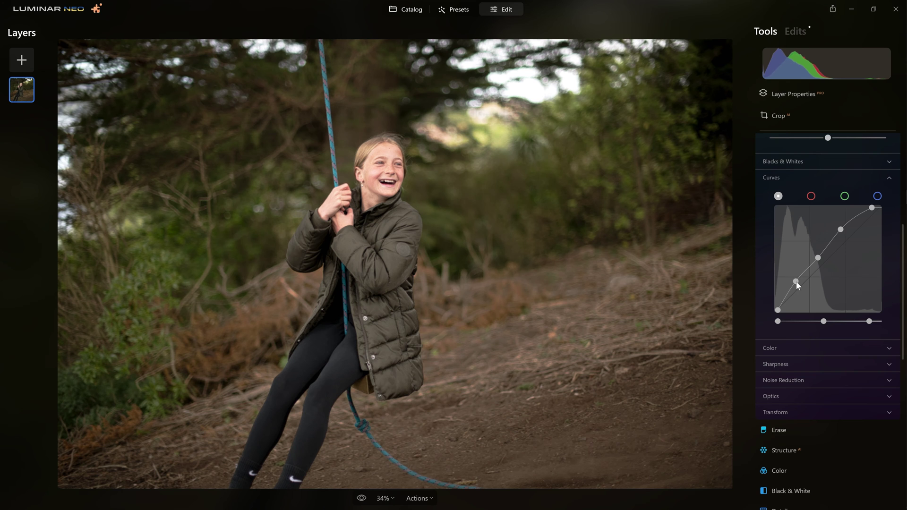
drag(798, 285, 797, 289)
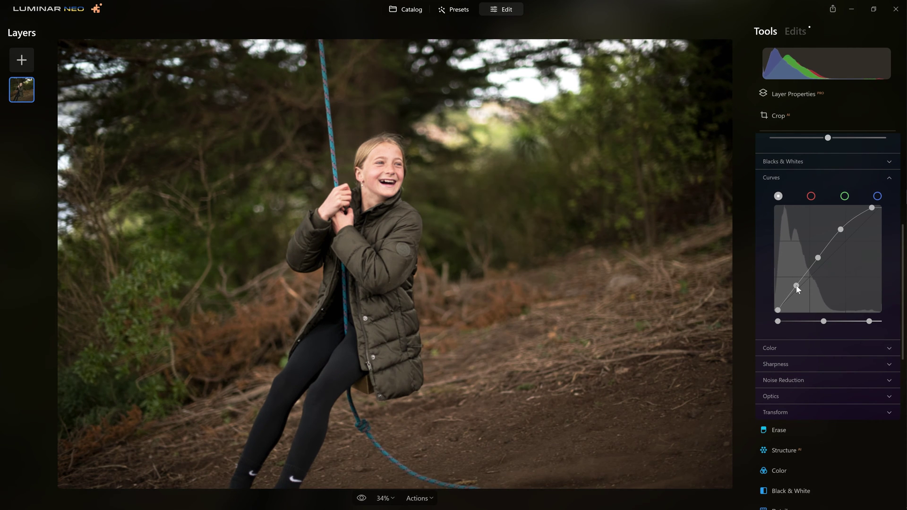
Step: Compare the before and after views of the curve edits on this photo and on the faded vintage version
click(362, 499)
click(362, 499)
click(362, 499)
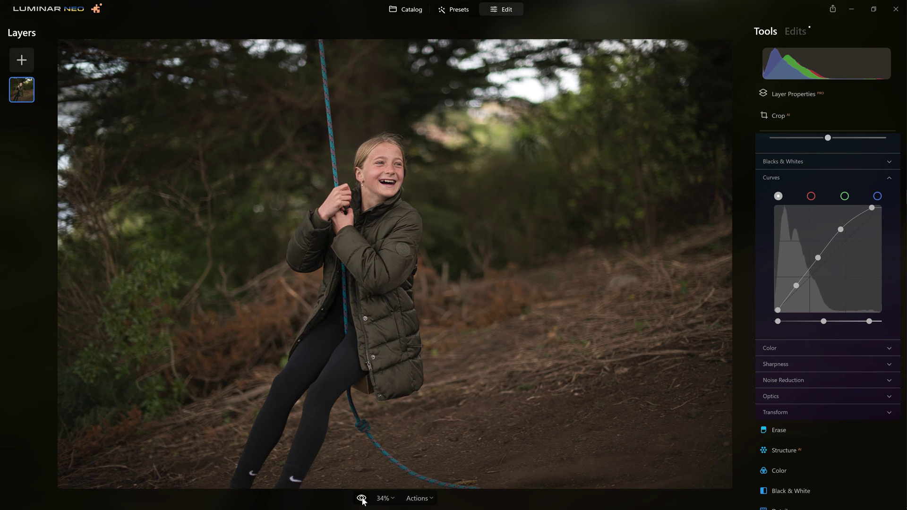
click(362, 499)
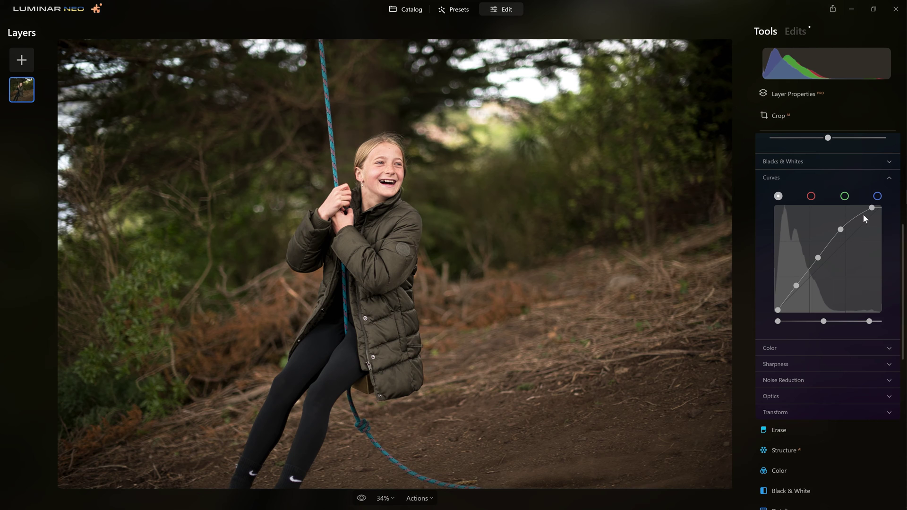
click(361, 499)
click(361, 499)
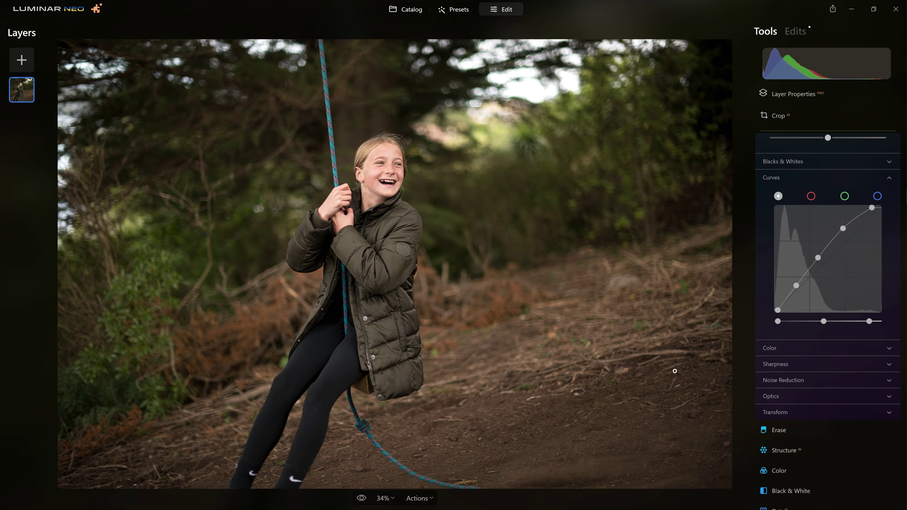
click(361, 499)
click(361, 498)
click(361, 499)
click(360, 499)
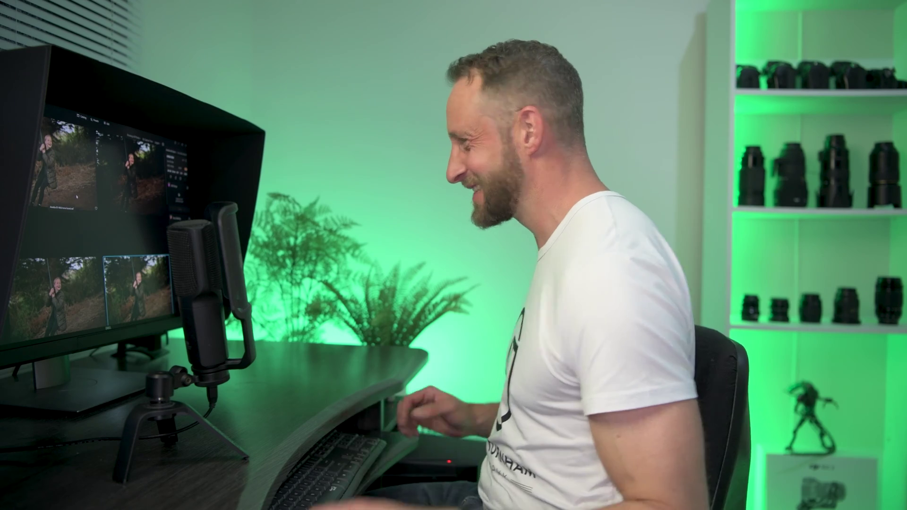
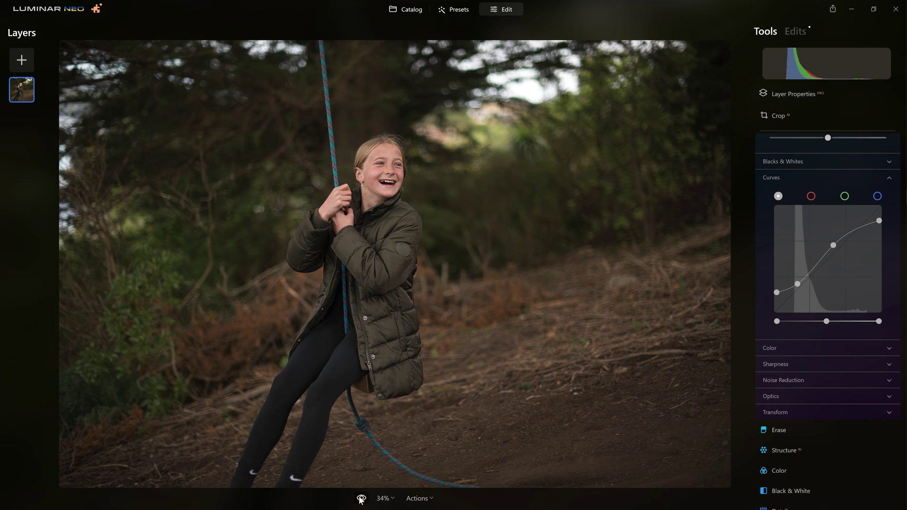
click(360, 498)
click(360, 498)
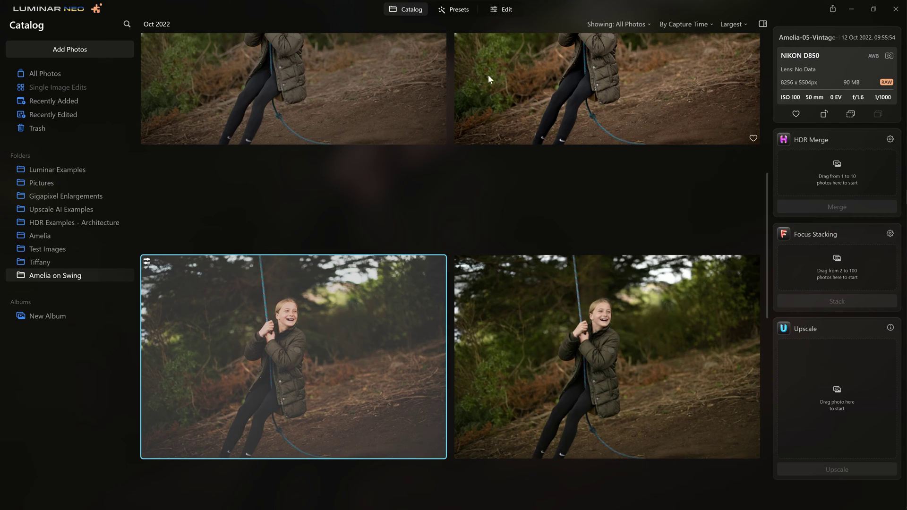
Step: Open the colour-grade version of the swing photo for editing and show its Develop RAW settings
click(585, 263)
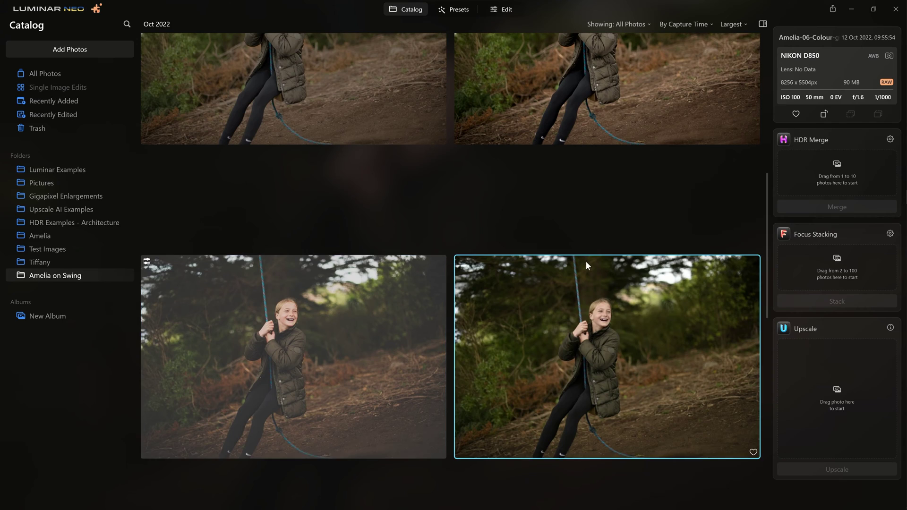
double_click(585, 260)
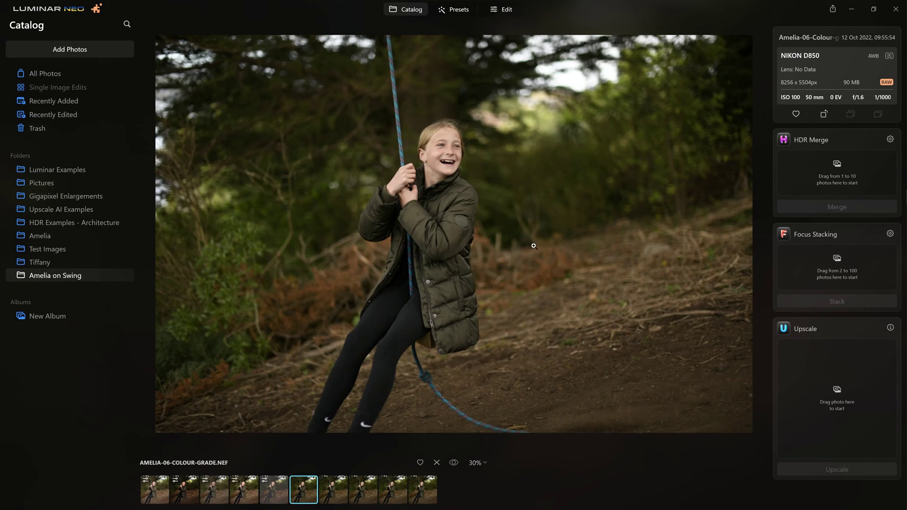
click(508, 9)
click(784, 246)
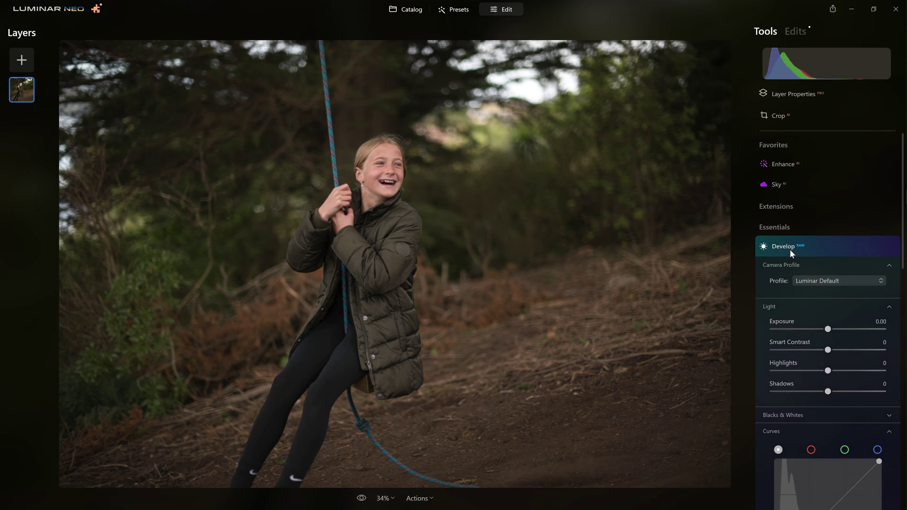
Step: Lift the black point and lower the white point of the master curve to give the photo a faded look
scroll(796, 302, down, 5)
drag(777, 367, 770, 356)
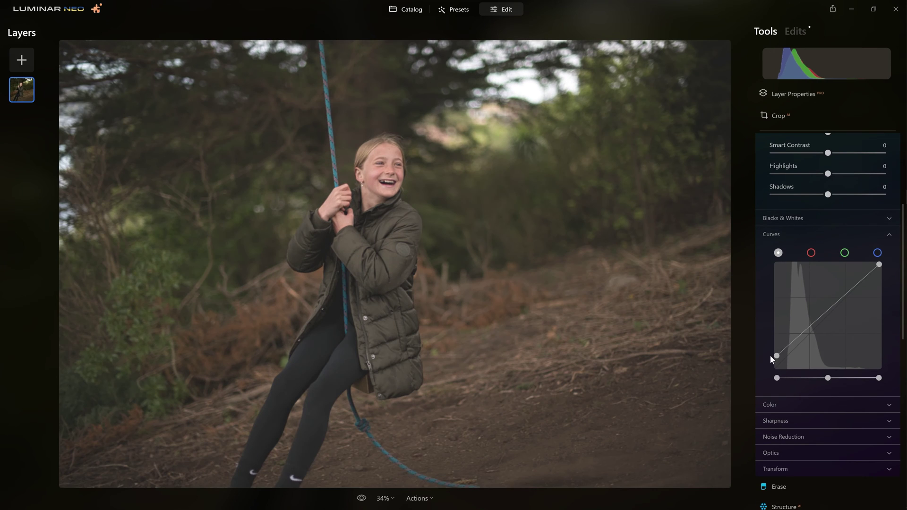
drag(879, 265, 887, 269)
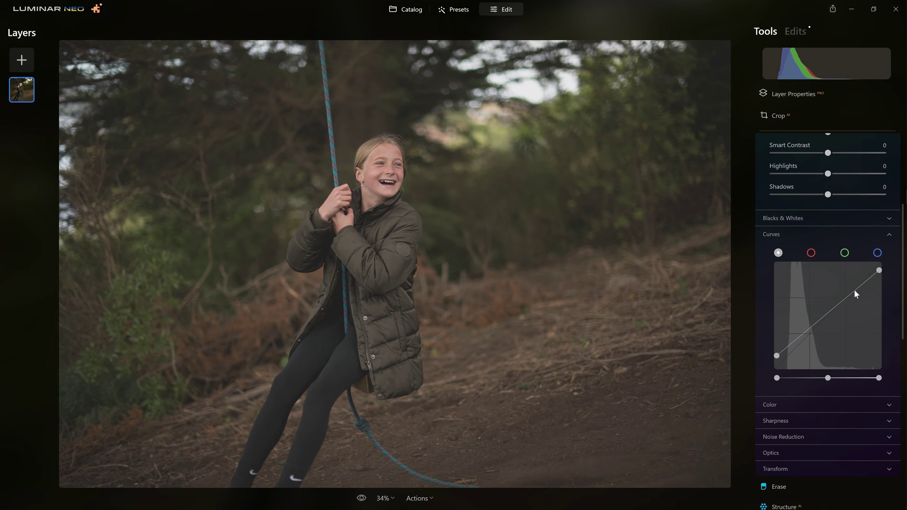
Step: Add highlight, midtone and shadow points to form a gentle contrast curve, and lower both the black and white endpoints slightly
drag(852, 295, 850, 292)
click(819, 314)
click(796, 339)
mouse_move(777, 356)
mouse_down()
mouse_move(767, 324)
mouse_move(778, 363)
mouse_up()
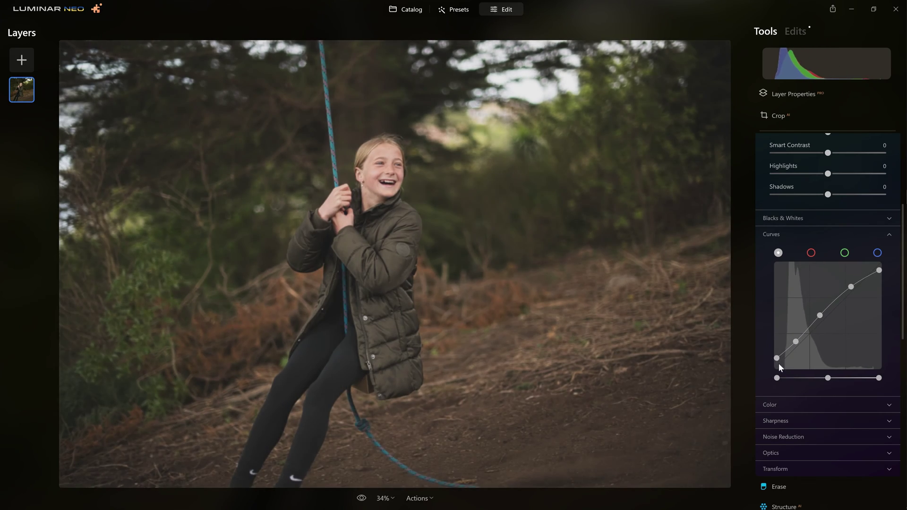
drag(880, 273, 905, 282)
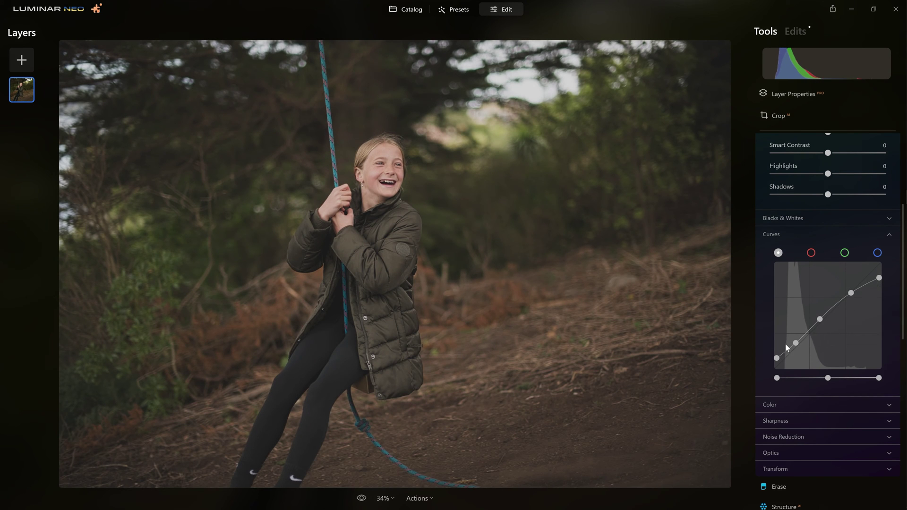
mouse_move(880, 280)
mouse_down()
mouse_move(887, 289)
mouse_move(897, 278)
mouse_move(853, 294)
mouse_move(884, 269)
mouse_move(887, 276)
mouse_up()
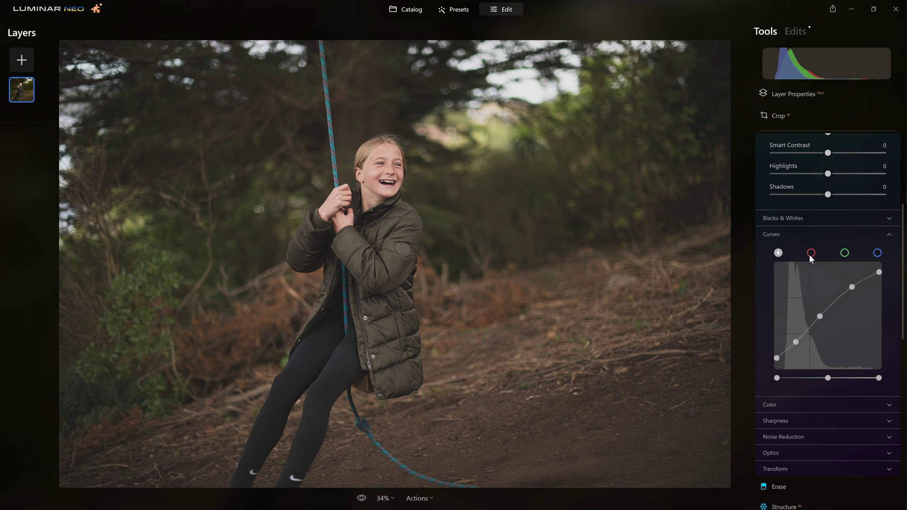
Step: Switch the curve to the blue channel and try raising and lowering its midtone point to shift between blue and yellow
click(877, 254)
scroll(861, 288, up, 3)
scroll(854, 353, down, 1)
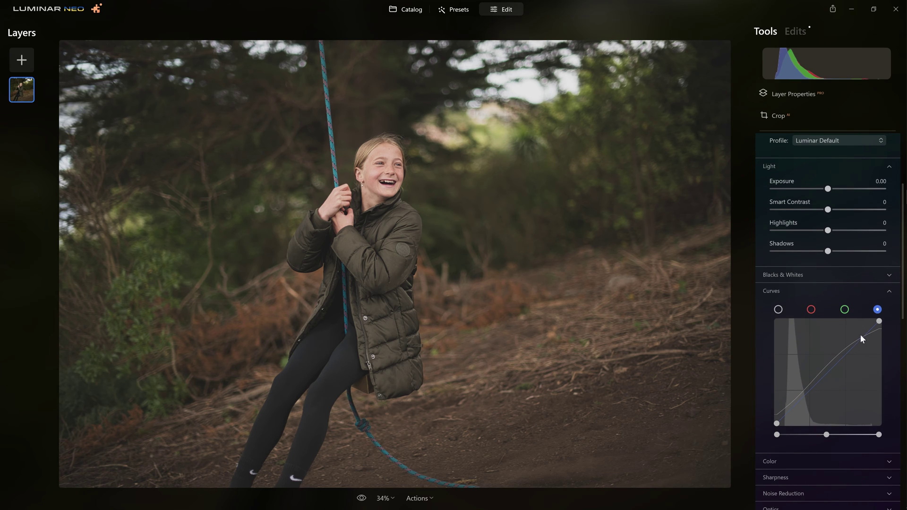
scroll(860, 334, down, 2)
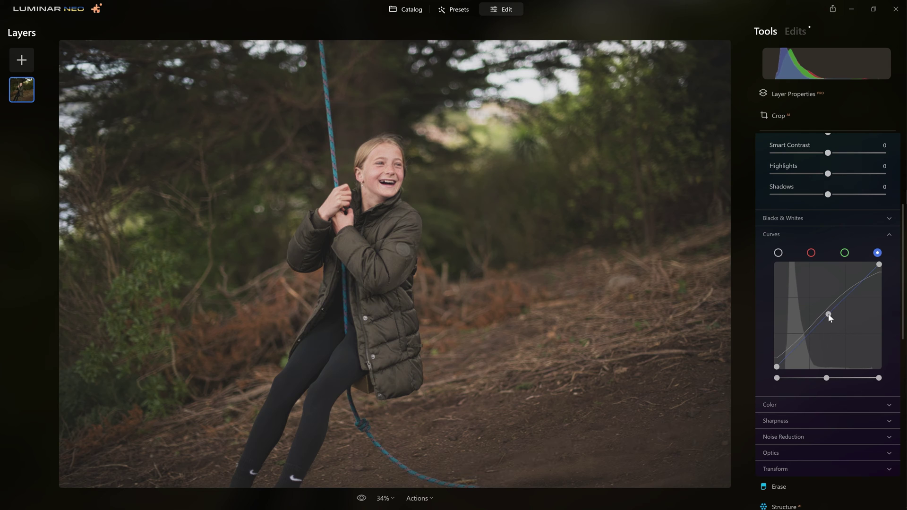
drag(828, 315, 817, 305)
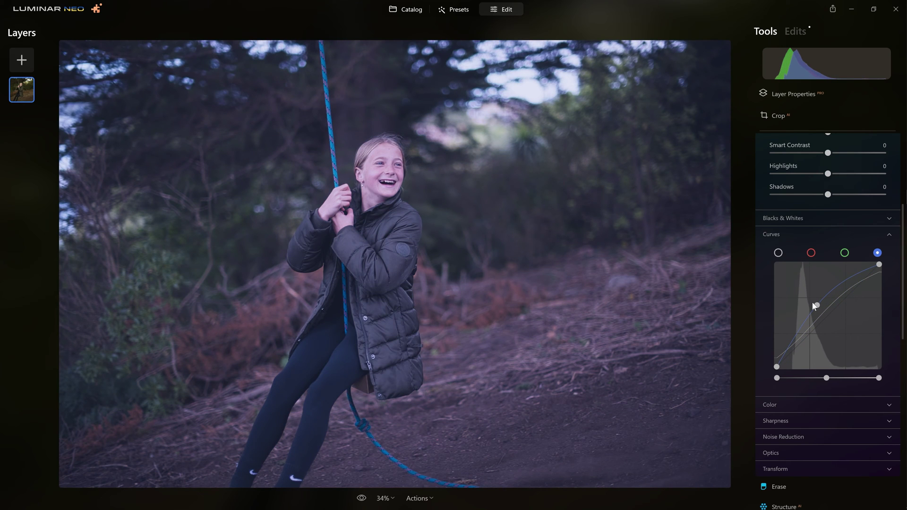
drag(817, 305, 834, 327)
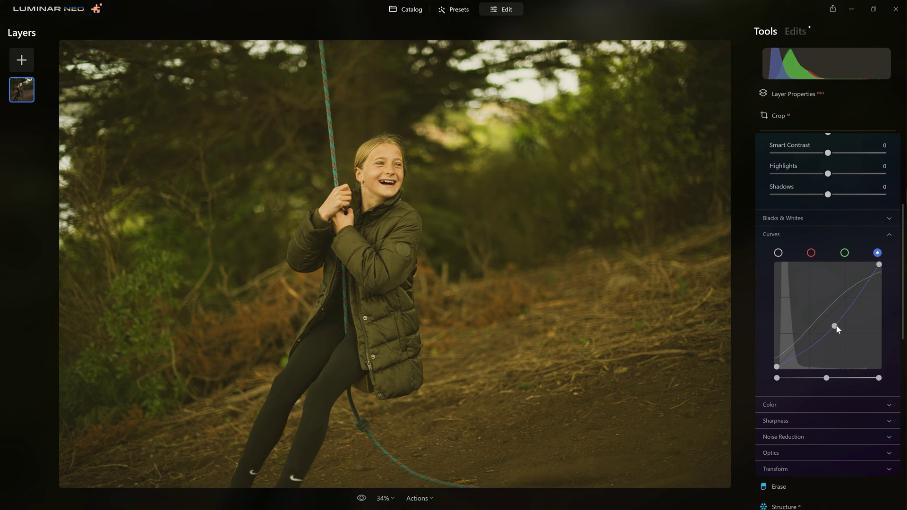
drag(834, 326, 846, 333)
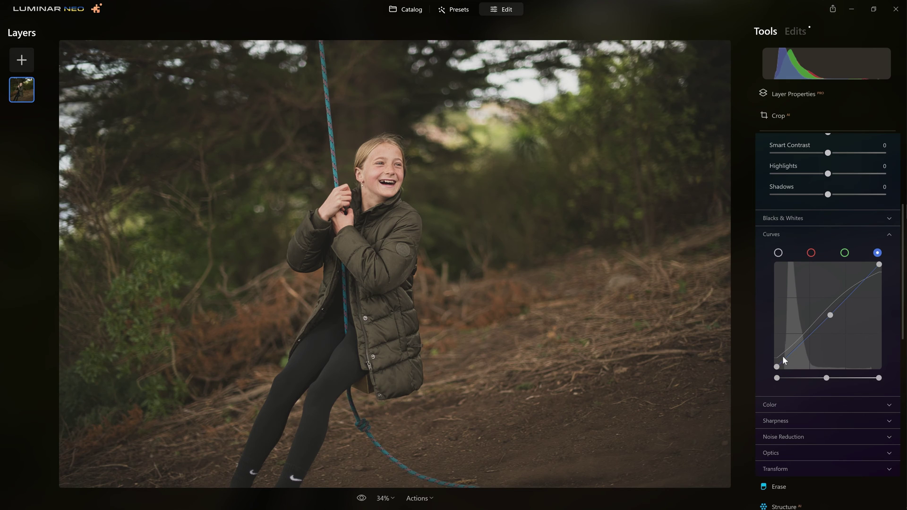
Step: Remove the blue curve's midtone point, raise its black point and lower its white point moderately for blue shadows and yellow highlights
drag(777, 367, 763, 342)
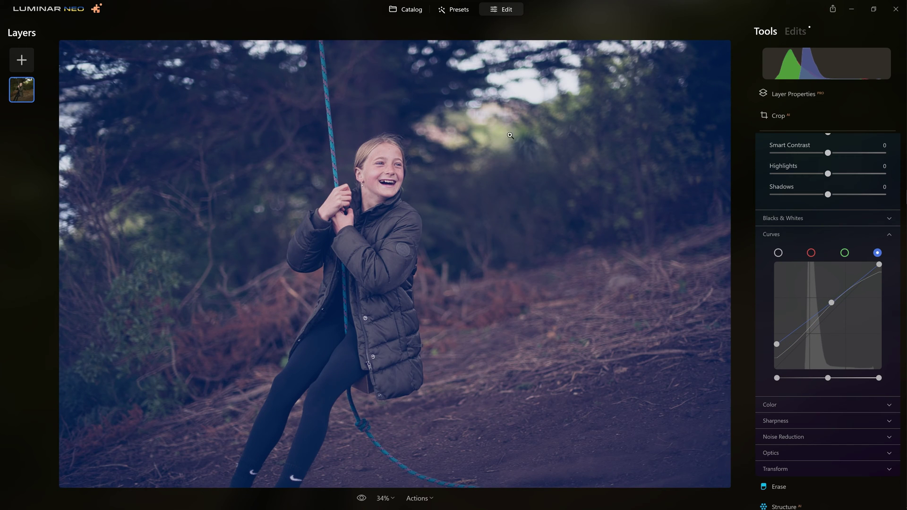
double_click(831, 302)
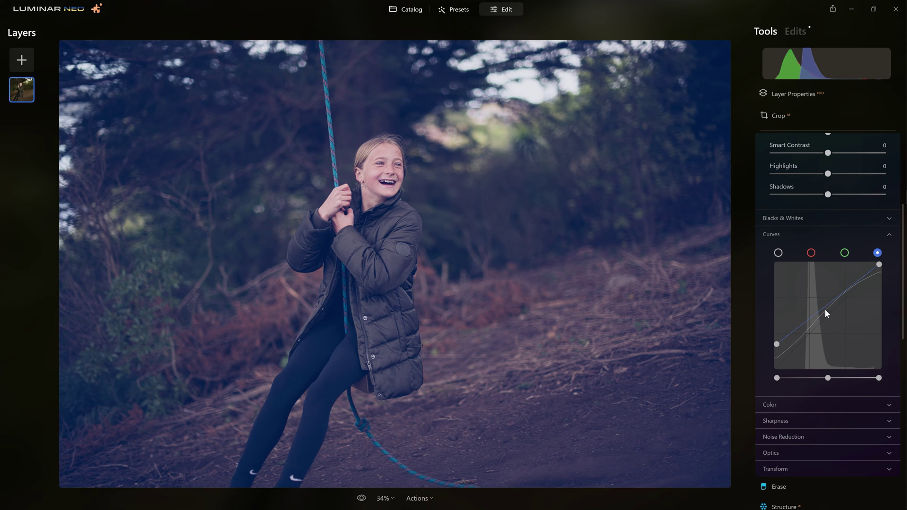
drag(879, 267, 891, 293)
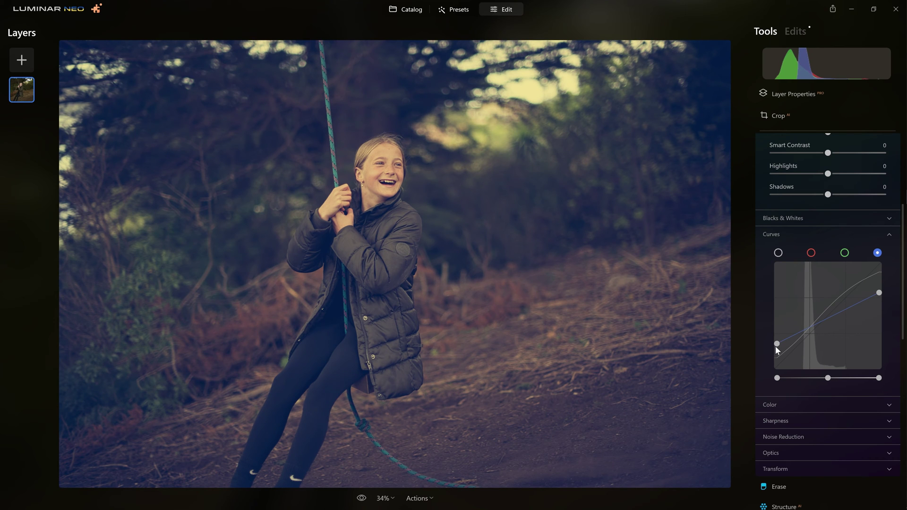
drag(776, 345, 762, 365)
mouse_move(879, 293)
mouse_down()
mouse_move(880, 325)
mouse_move(892, 280)
mouse_up()
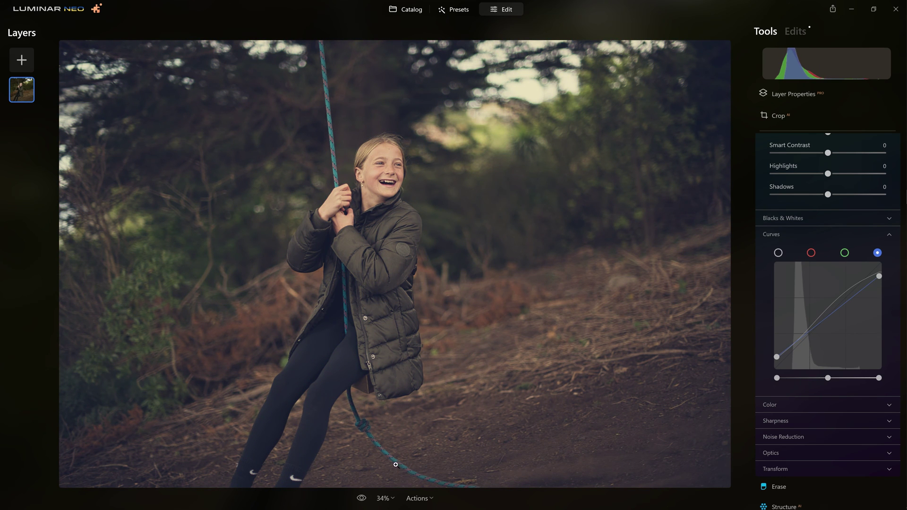
Step: Compare the graded portrait with the original several times to judge the blue and yellow toning
click(361, 499)
click(361, 498)
click(362, 501)
click(362, 501)
click(361, 501)
click(362, 500)
click(361, 500)
click(361, 499)
click(361, 500)
click(361, 500)
click(362, 500)
click(362, 499)
click(362, 501)
click(362, 500)
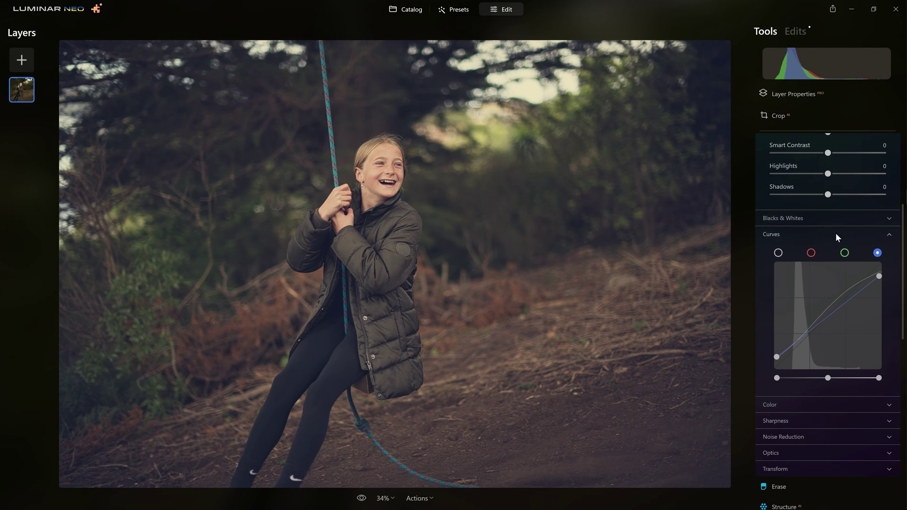
Step: Lower a midtone point slightly on the red channel curve to shift the photo toward cyan, and compare before and after
click(811, 253)
scroll(813, 265, up, 3)
scroll(814, 283, down, 1)
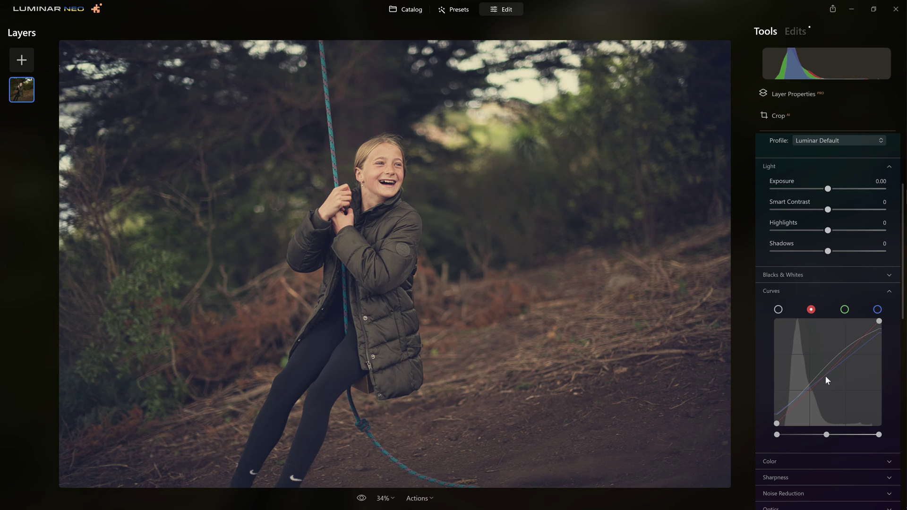
drag(824, 377, 825, 377)
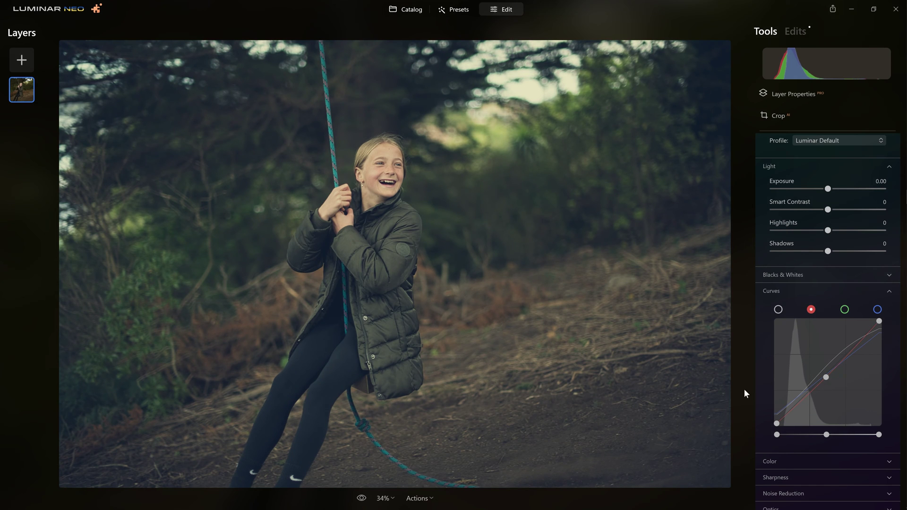
click(362, 500)
click(362, 500)
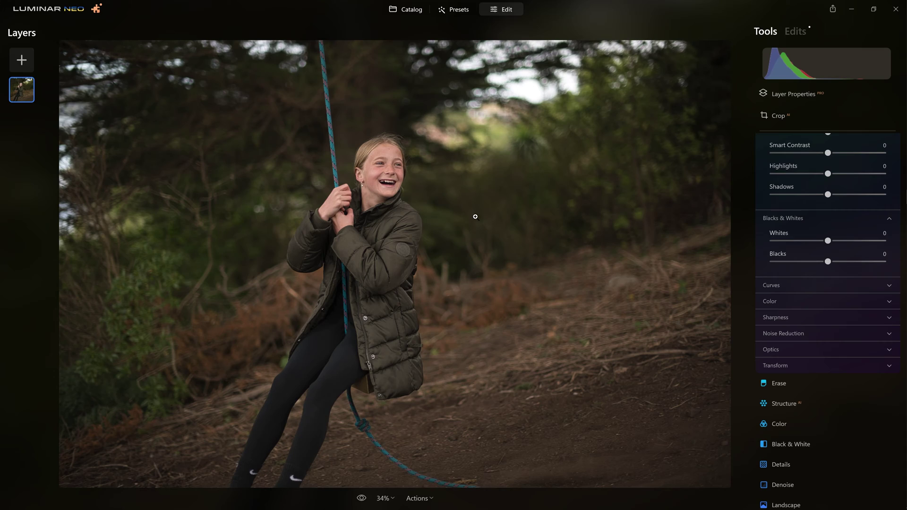
Step: Expand the Curves and Color settings and warm the unedited swing photo with temperature 40412 and tint 40
click(783, 287)
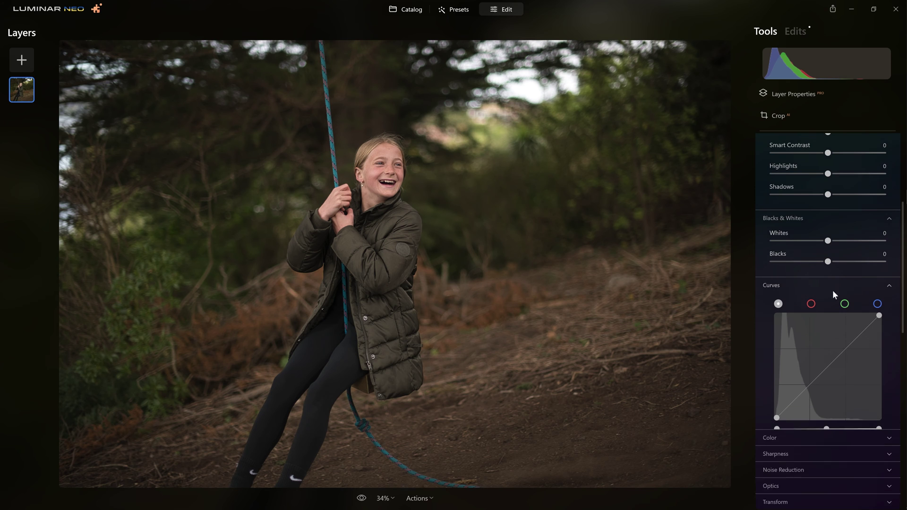
scroll(814, 316, down, 1)
scroll(814, 316, down, 3)
click(805, 341)
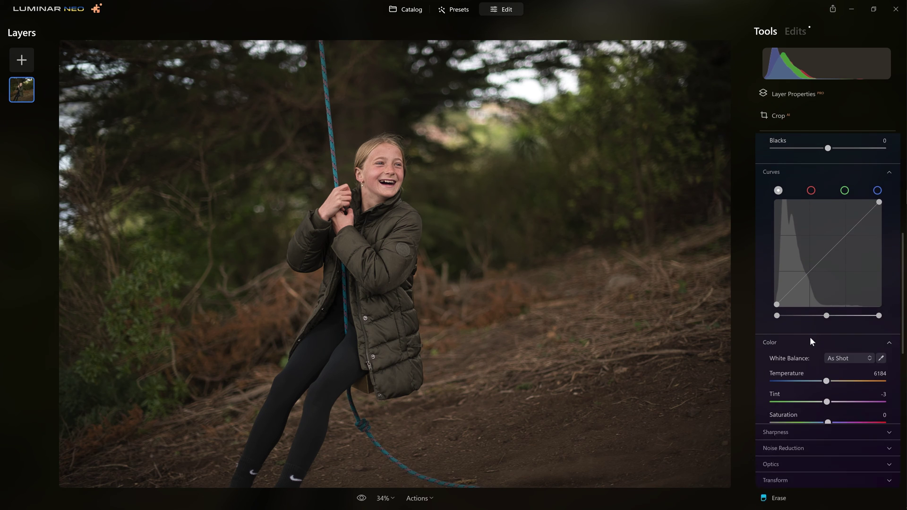
scroll(793, 333, down, 3)
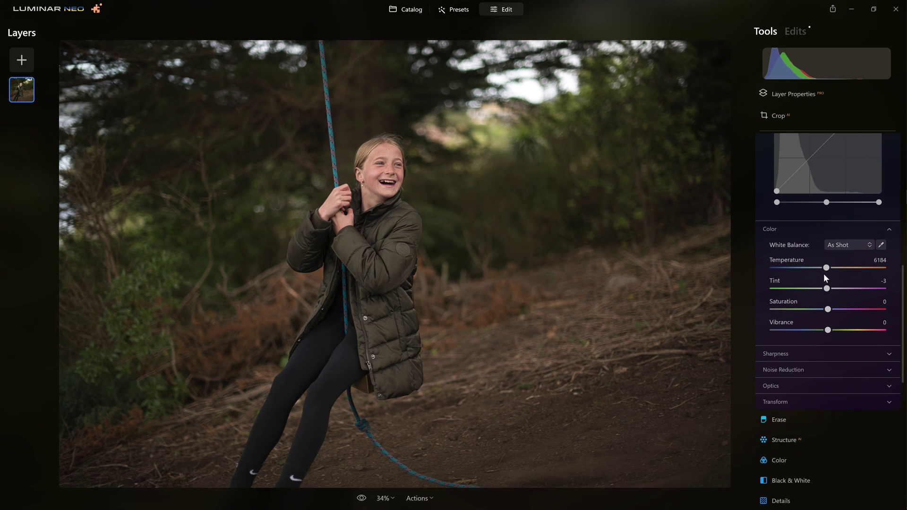
drag(825, 274, 877, 271)
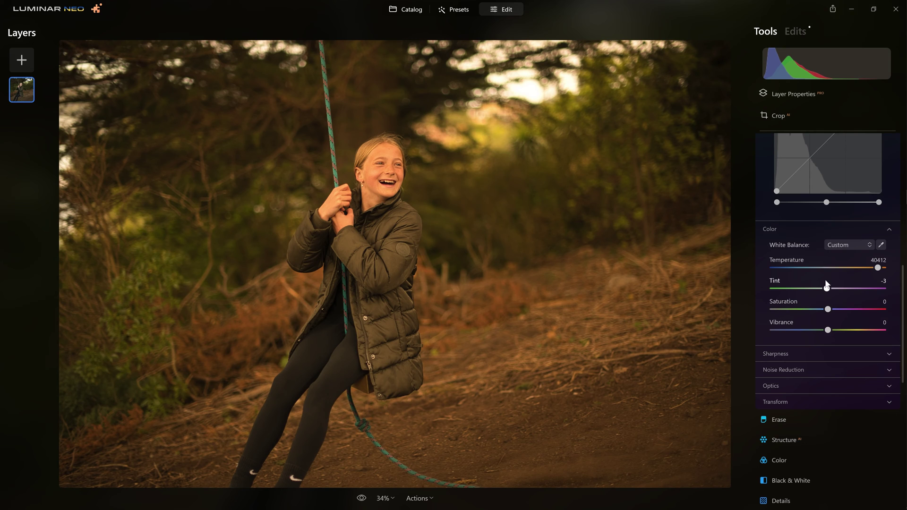
drag(826, 288, 846, 293)
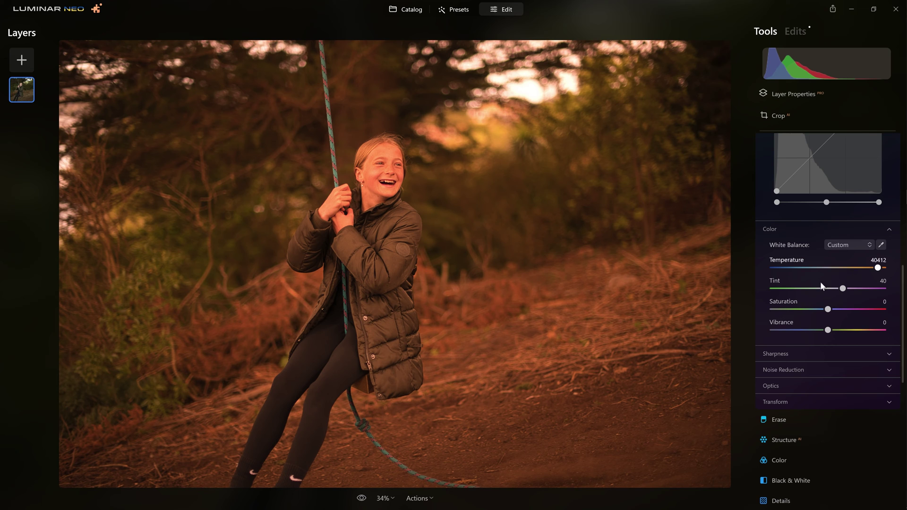
Step: Set saturation to -56, vibrance to 33 and tint to 26, and compare the result with the original
drag(826, 310, 792, 310)
drag(843, 288, 837, 288)
drag(792, 309, 845, 334)
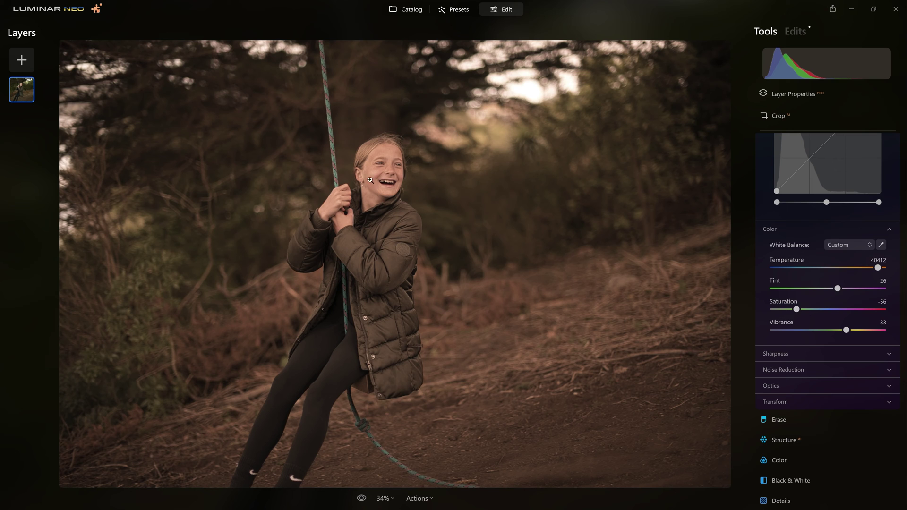
click(362, 498)
click(362, 498)
Step: Lift the master curve's black point, and add a lowered shadow point and a raised midtone point for faded contrast
scroll(756, 295, up, 3)
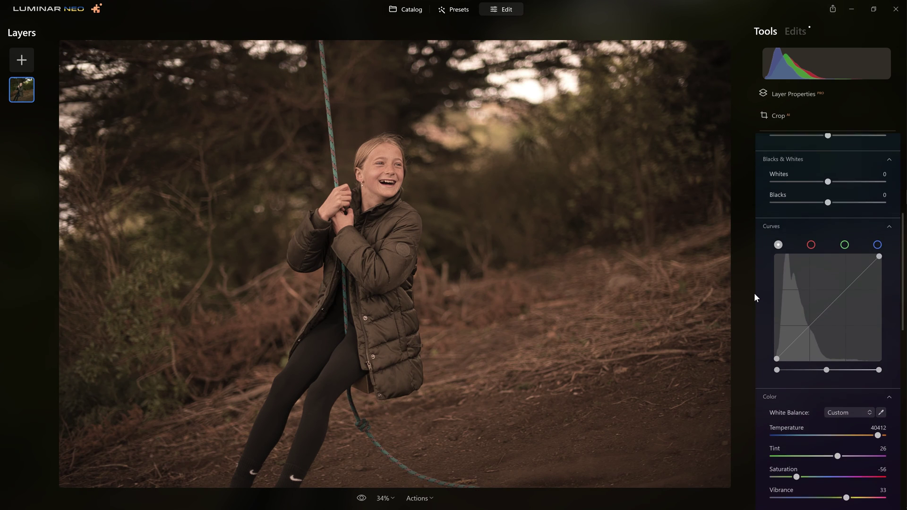
scroll(797, 320, down, 1)
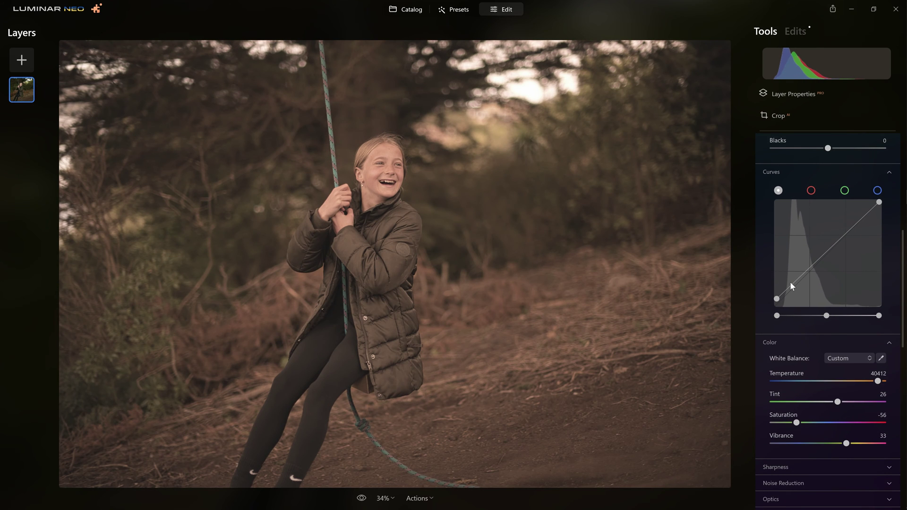
drag(791, 282, 788, 287)
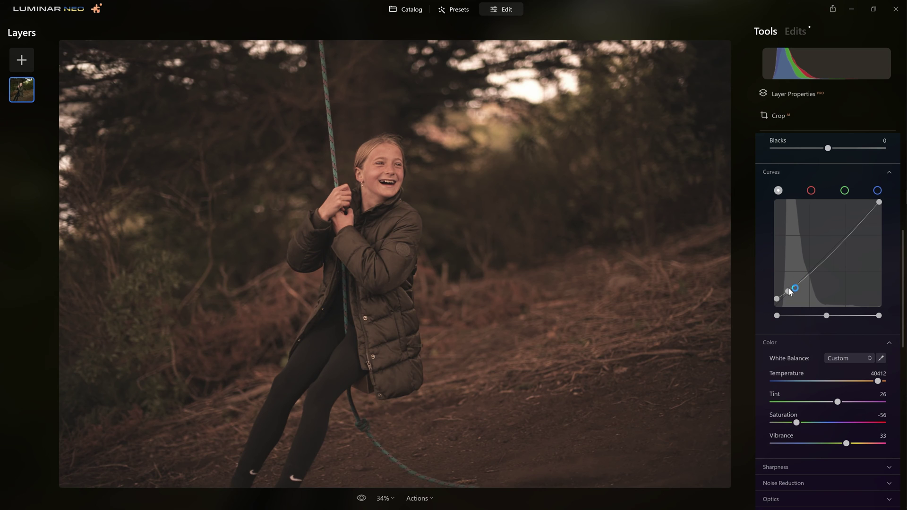
drag(824, 258, 822, 249)
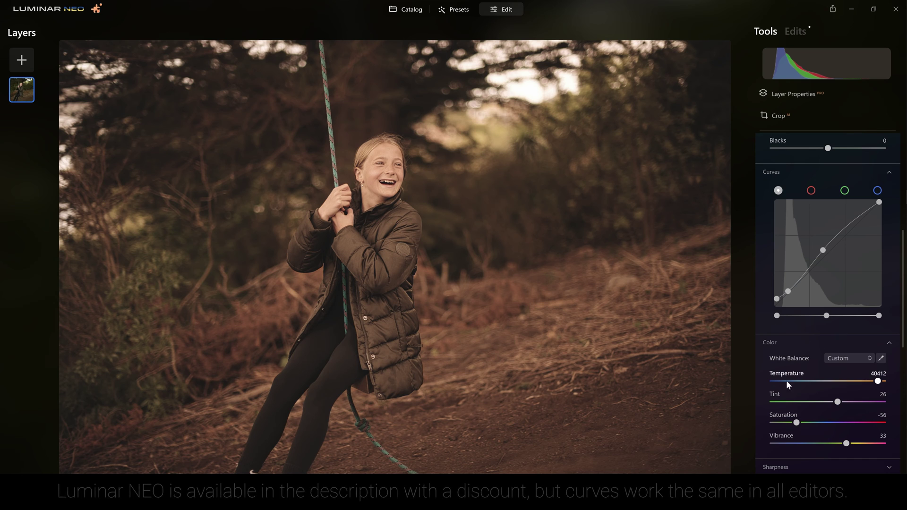
Step: Raise the blue channel curve's black point slightly to tint the shadows blue
click(877, 191)
scroll(876, 191, up, 5)
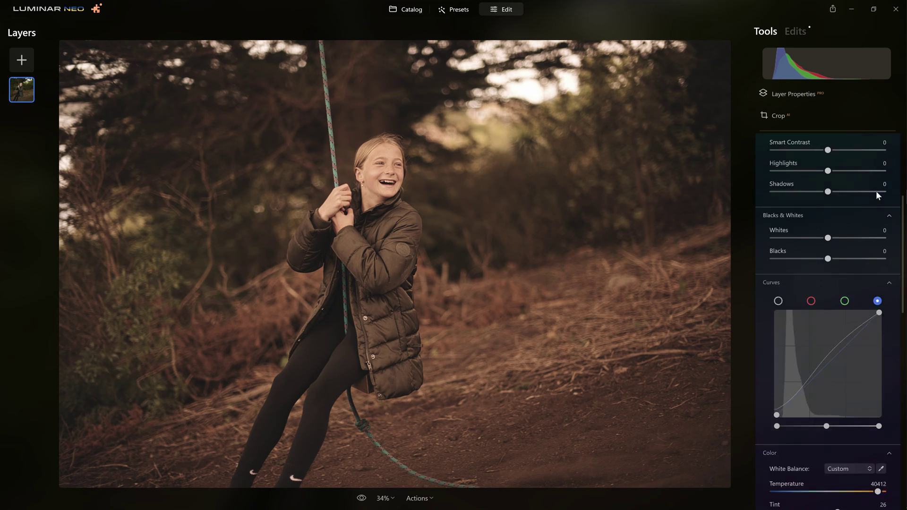
scroll(816, 350, down, 2)
scroll(814, 350, down, 2)
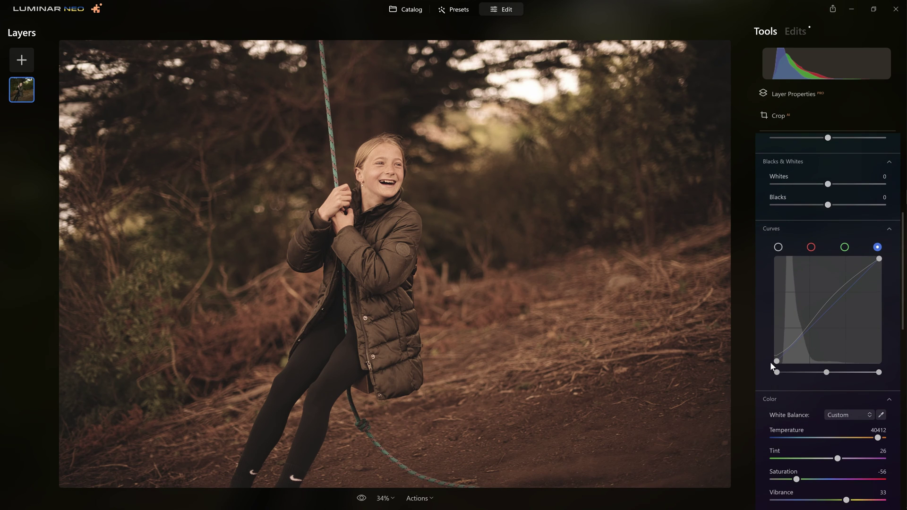
drag(776, 362, 769, 356)
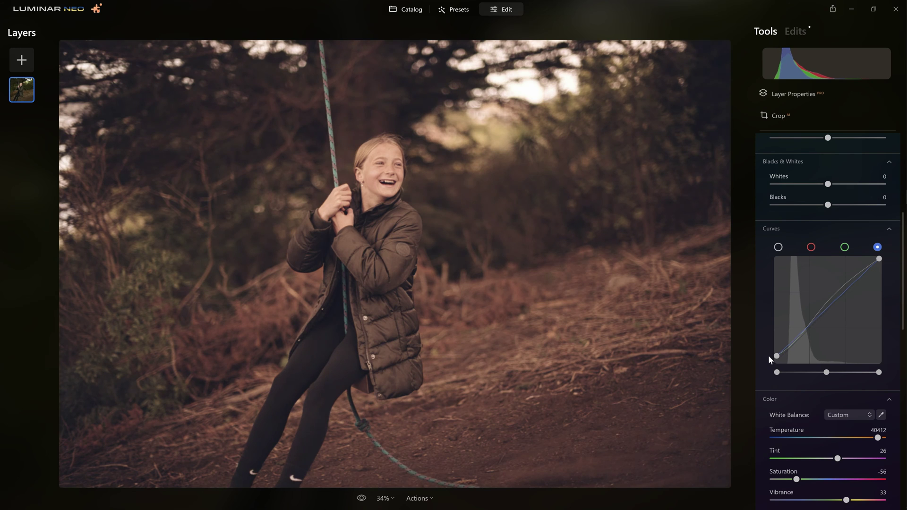
click(824, 312)
Step: Add a midtone point to the green channel curve and raise it slightly
click(842, 249)
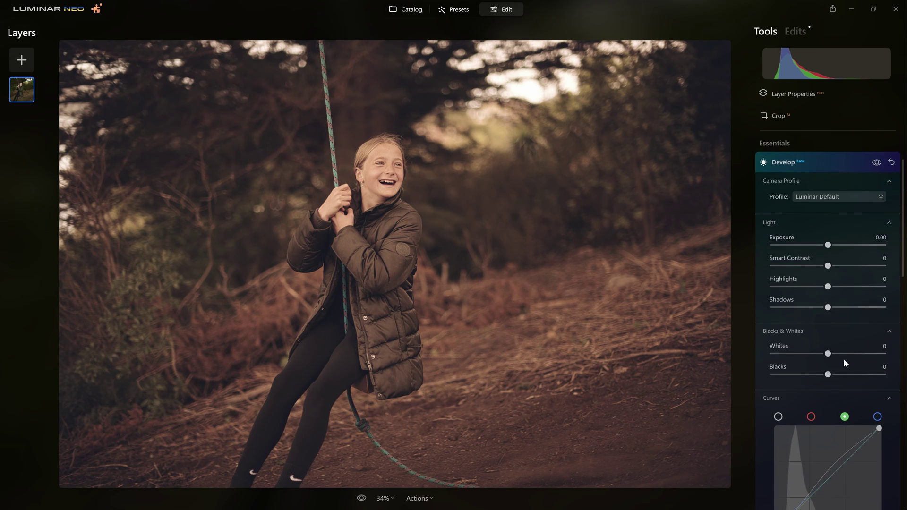
click(829, 305)
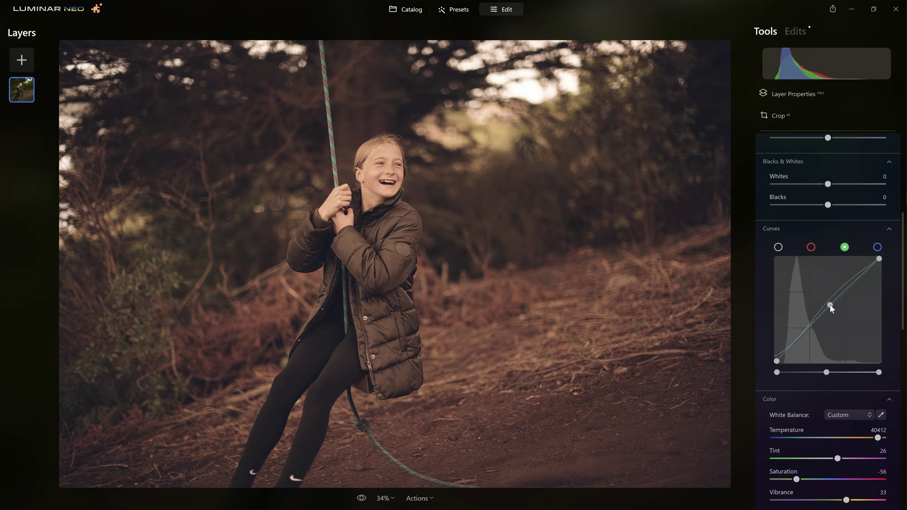
drag(830, 306, 830, 305)
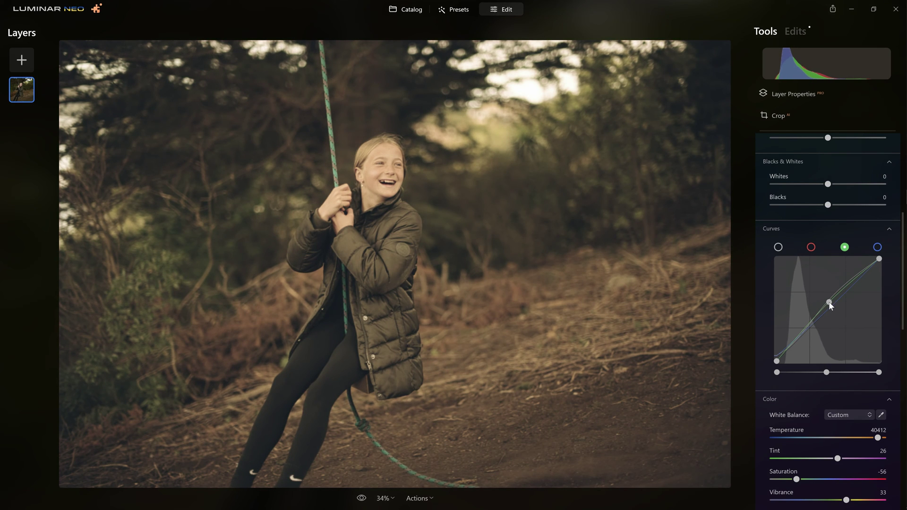
Step: Add a midtone point to the red channel curve and fine-tune its position close to the diagonal
click(811, 247)
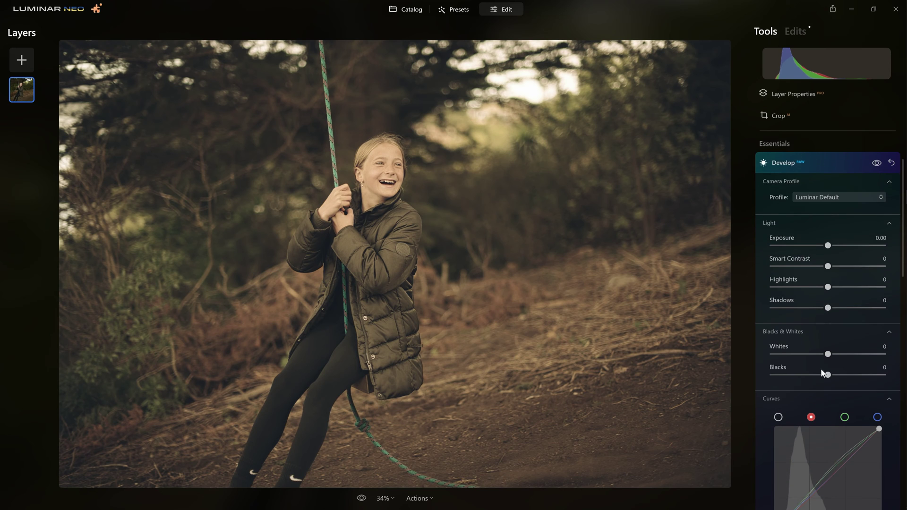
scroll(830, 381, down, 3)
click(834, 359)
drag(834, 358, 833, 358)
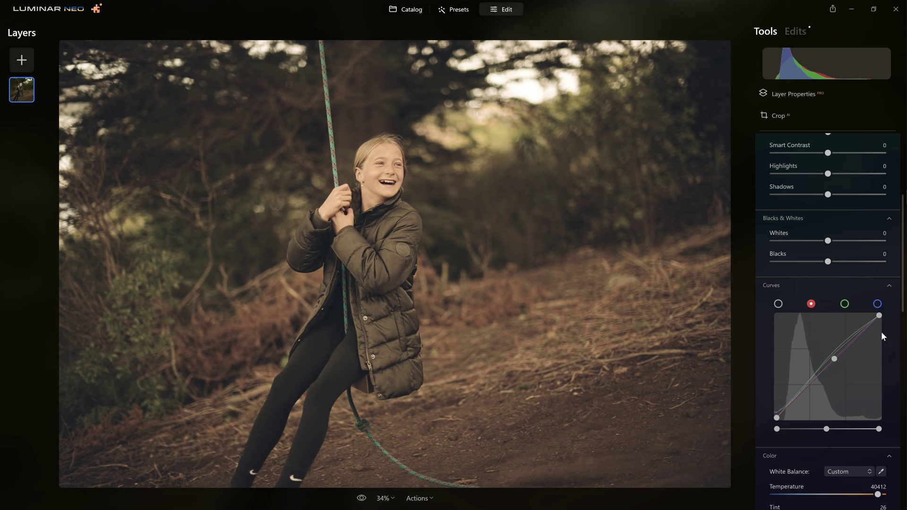
Step: Compare the warm faded colour grade with the original photo
scroll(818, 336, down, 5)
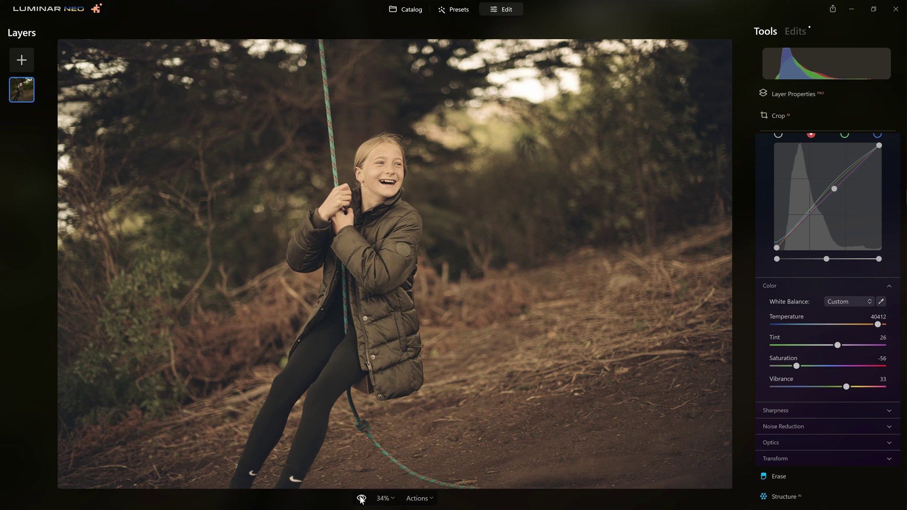
click(361, 498)
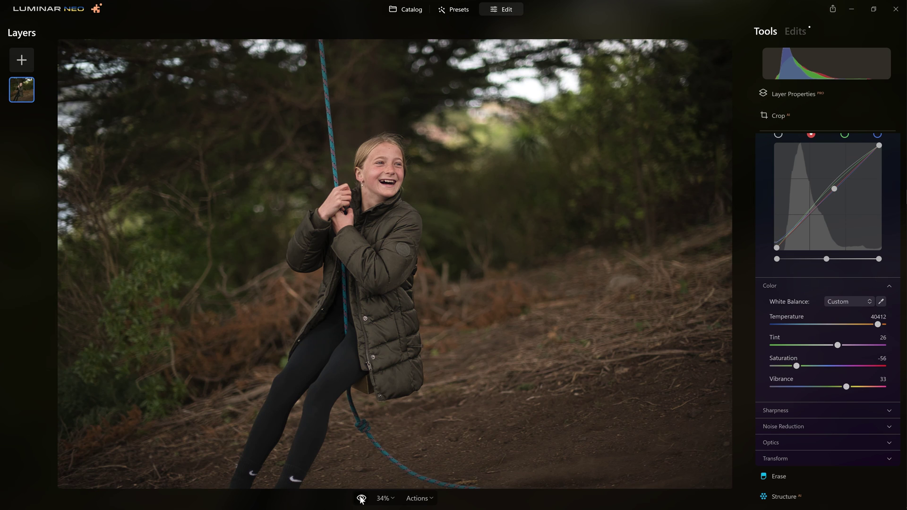
click(361, 498)
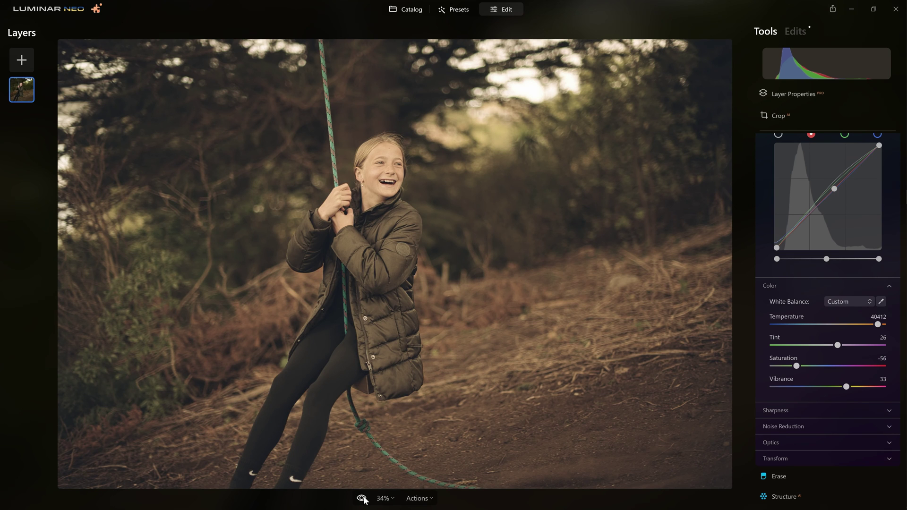
click(362, 498)
click(362, 499)
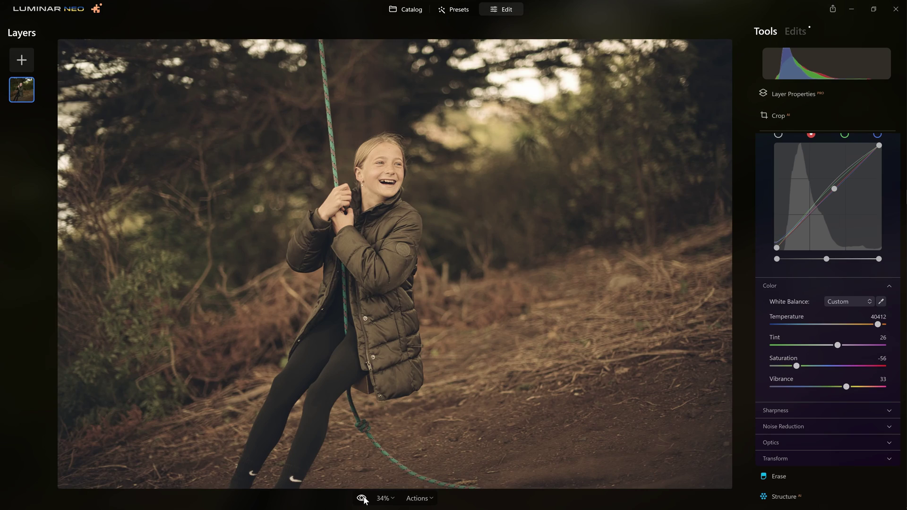